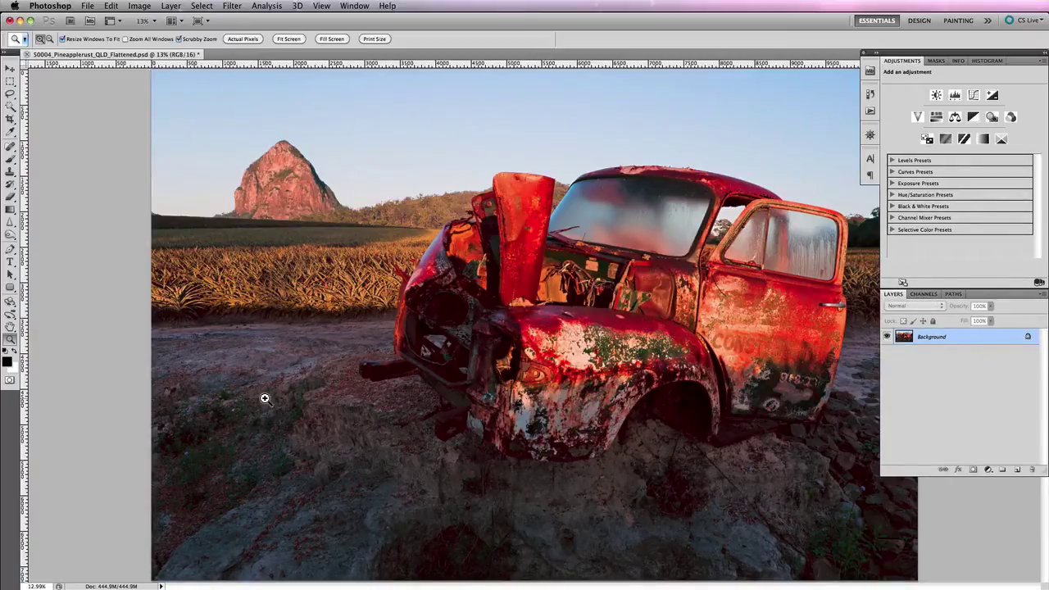
# - Try Save for Web on the full-size photo and decline the oversized-image warning
pyautogui.click(87, 6)
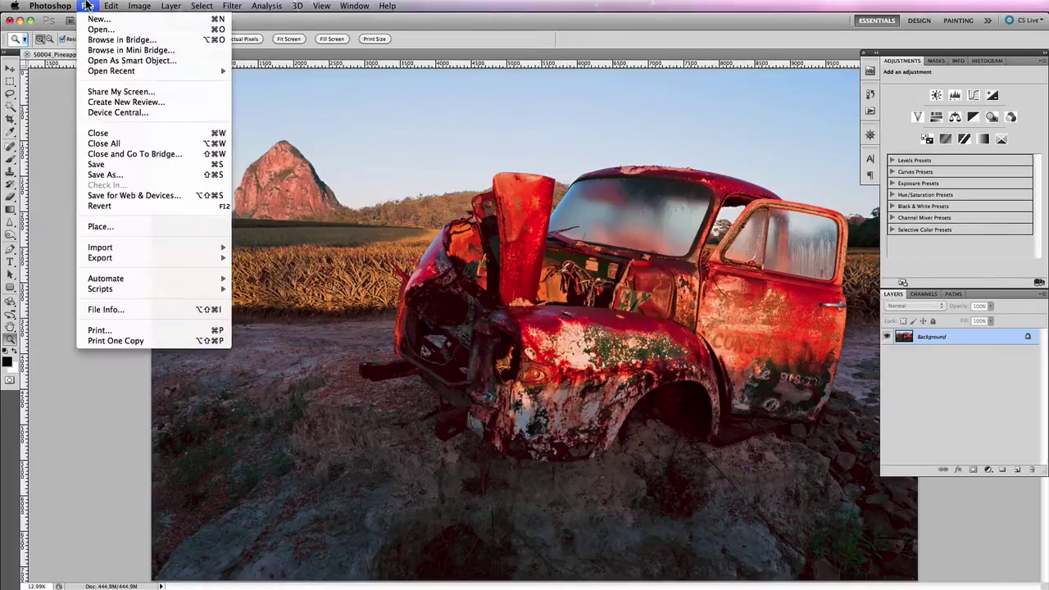
pyautogui.click(149, 202)
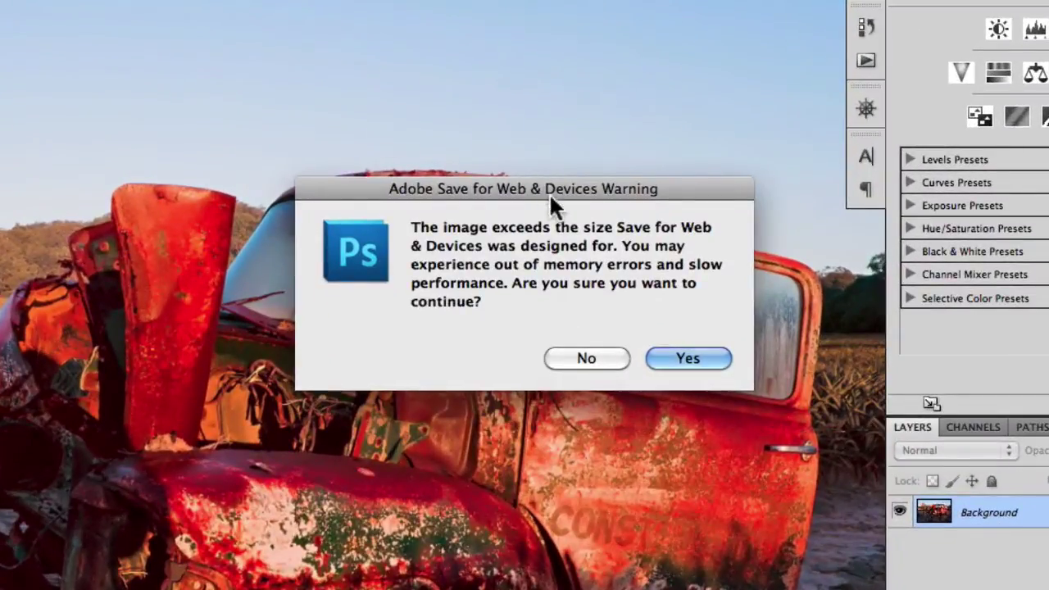
pyautogui.click(602, 185)
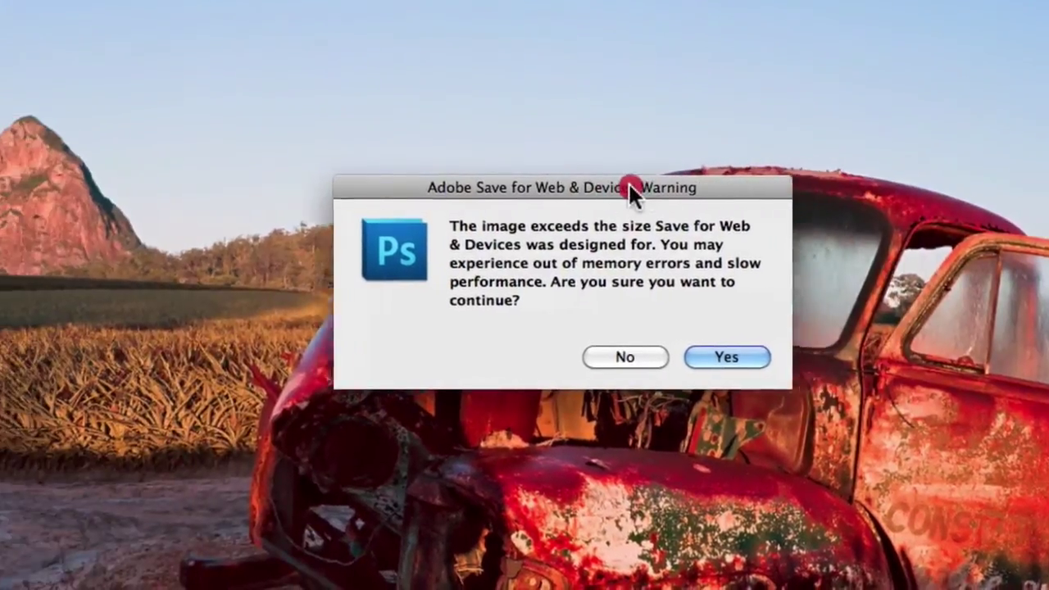
pyautogui.moveTo(629, 185); pyautogui.dragTo(597, 185)
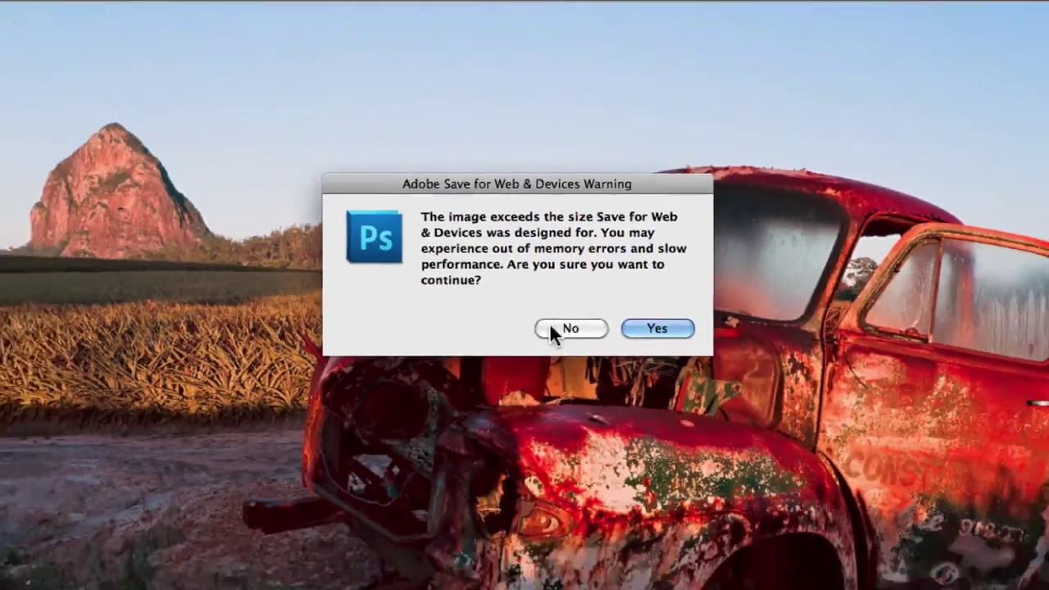
pyautogui.click(561, 358)
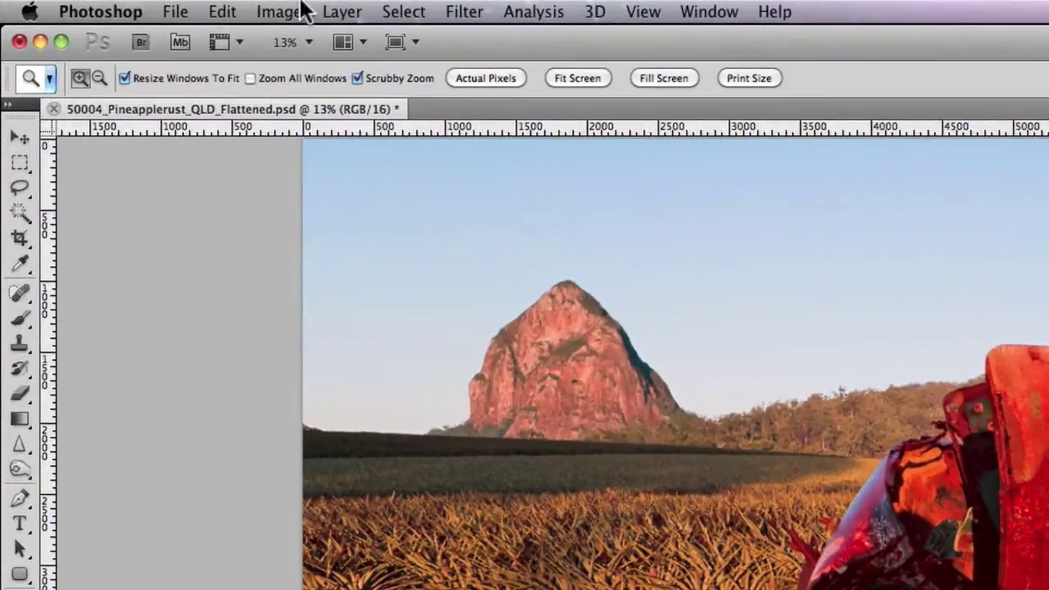
# - Resize the truck photo to 2000 px wide (2000 × 1333 pixels)
pyautogui.click(149, 5)
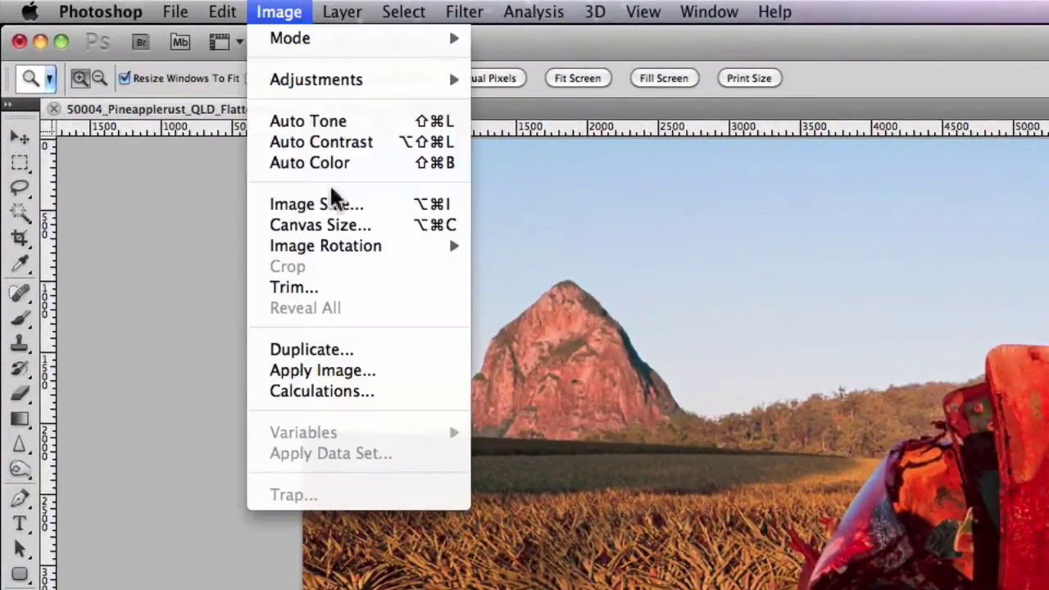
pyautogui.click(335, 206)
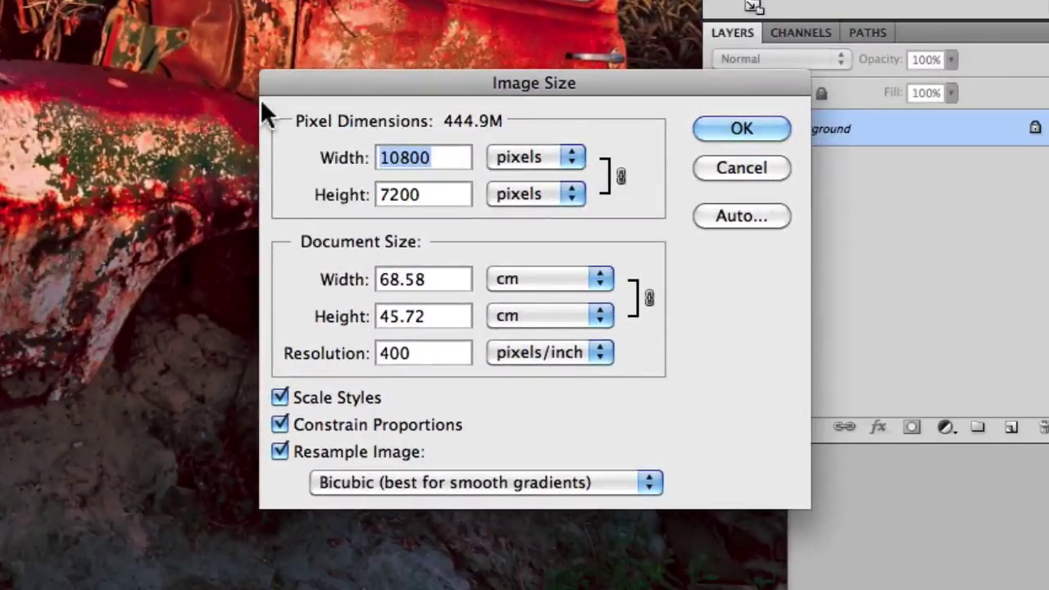
pyautogui.write('2000')
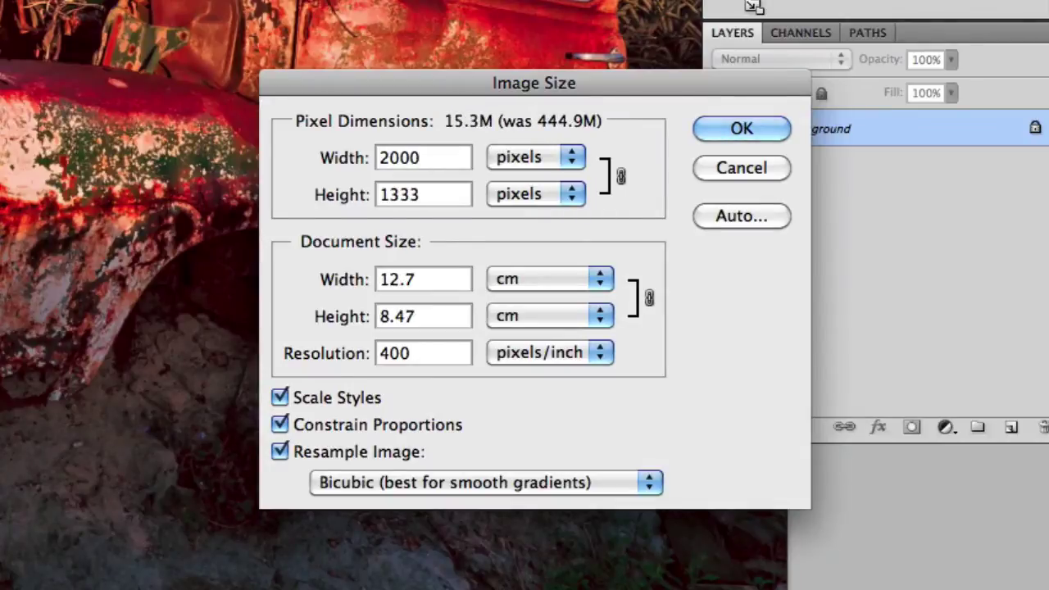
pyautogui.click(718, 125)
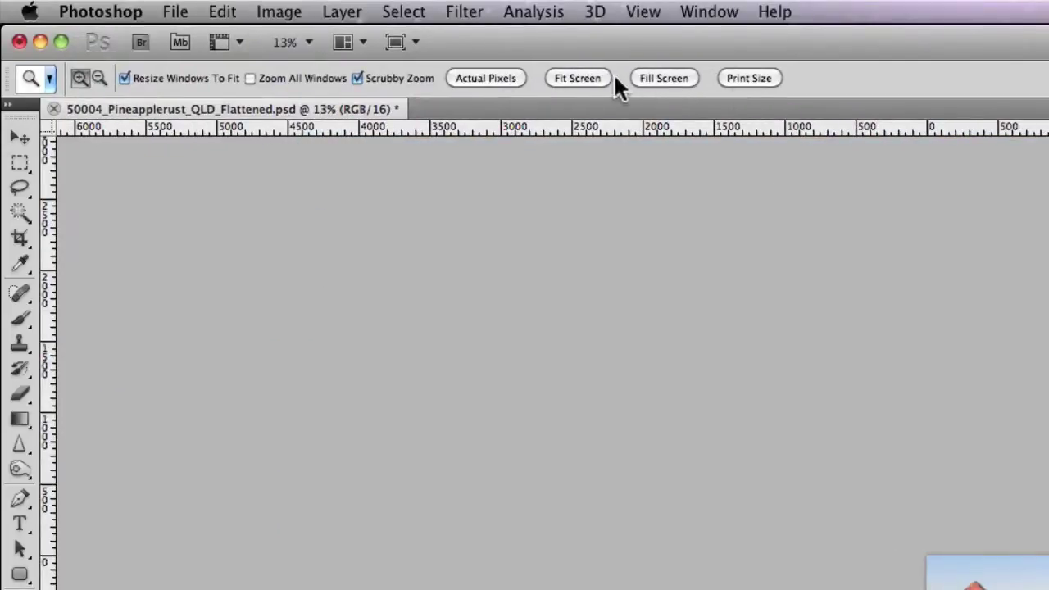
# - Fit the resized photo on screen and preview it in Save for Web as JPEG quality 60
pyautogui.click(592, 77)
pyautogui.click(175, 11)
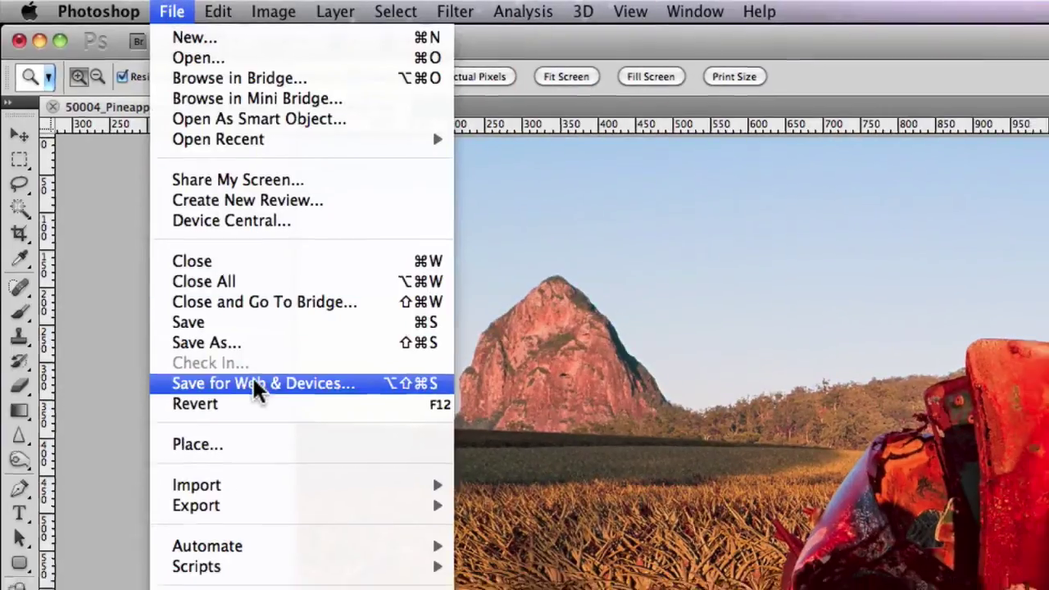
pyautogui.click(255, 391)
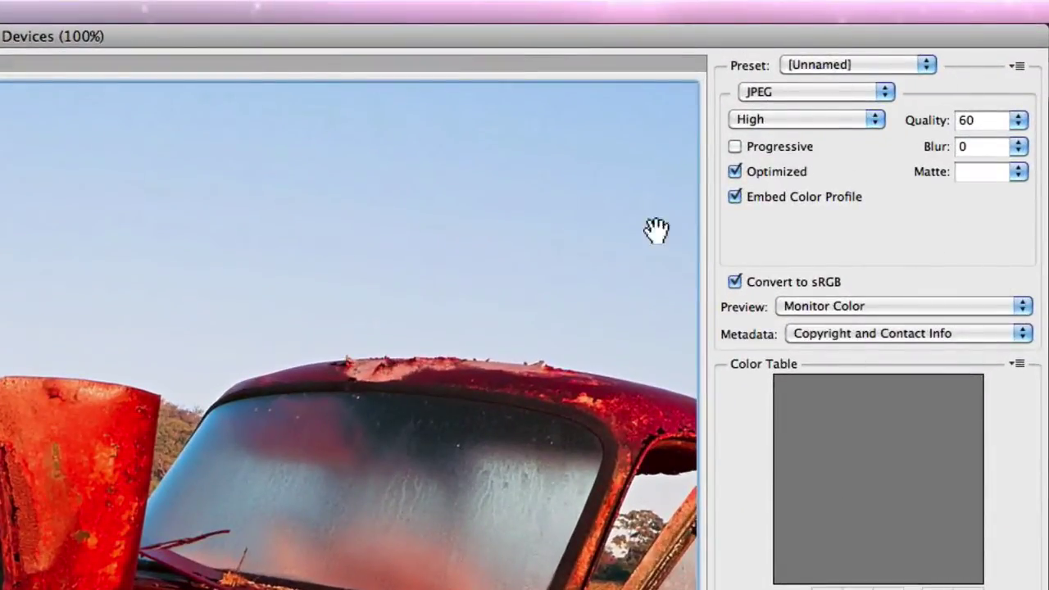
pyautogui.click(884, 92)
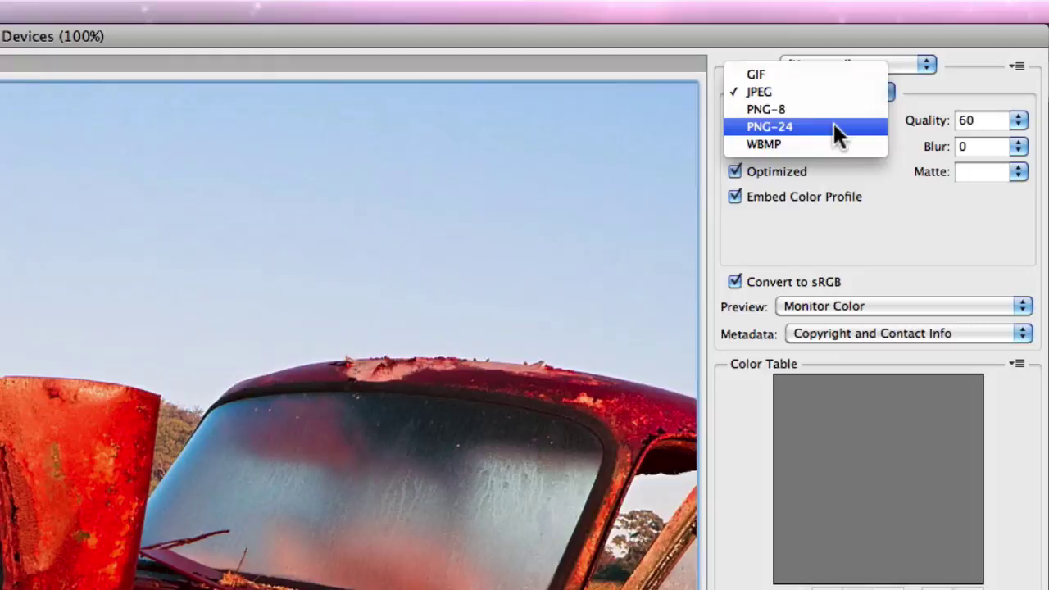
pyautogui.click(864, 94)
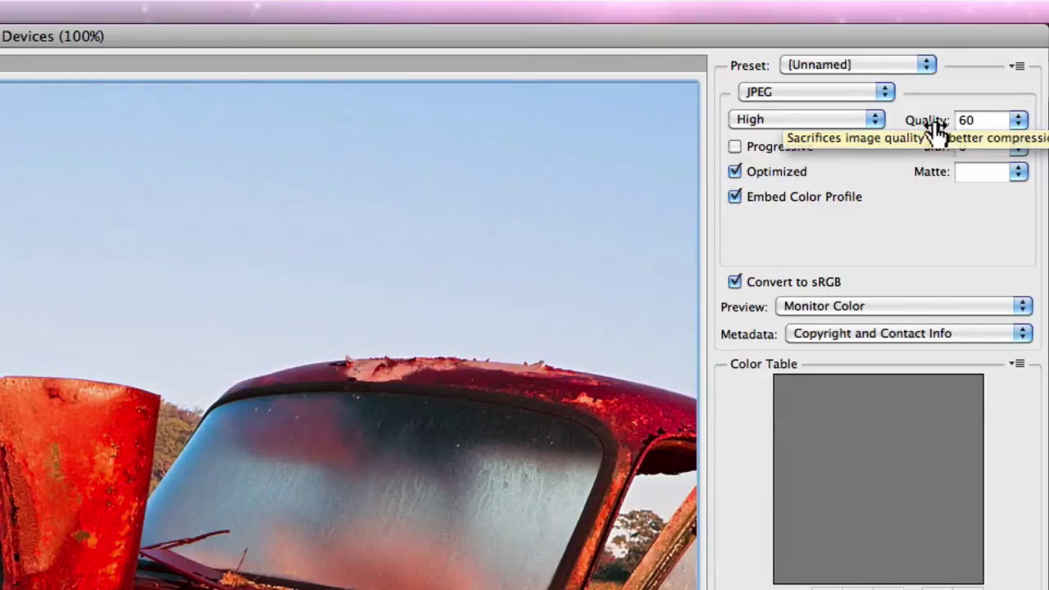
pyautogui.click(1019, 123)
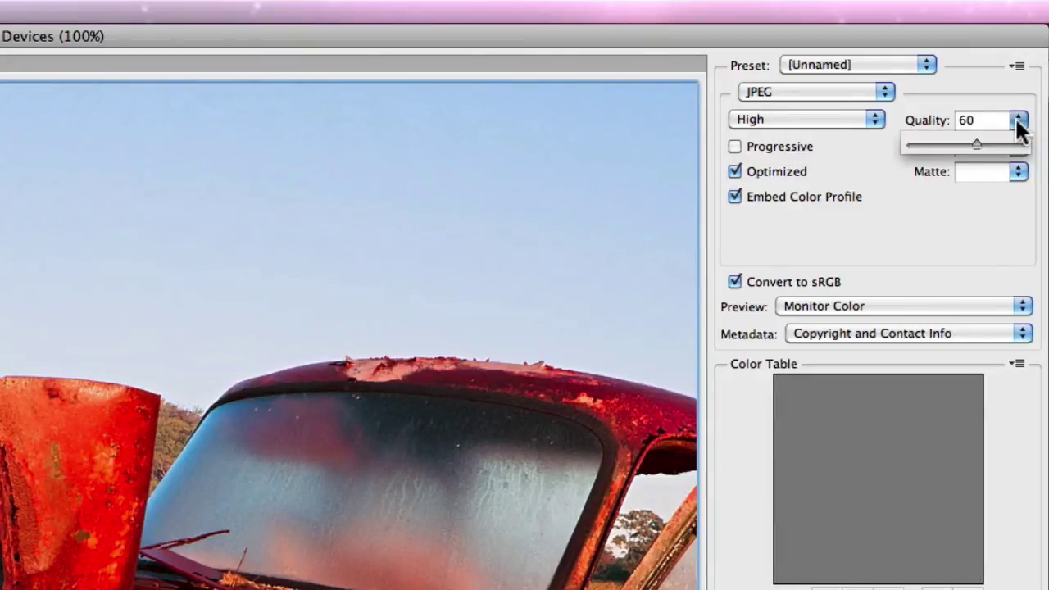
pyautogui.moveTo(975, 147); pyautogui.dragTo(915, 148)
pyautogui.moveTo(992, 146); pyautogui.dragTo(942, 149)
pyautogui.moveTo(965, 147); pyautogui.dragTo(970, 146)
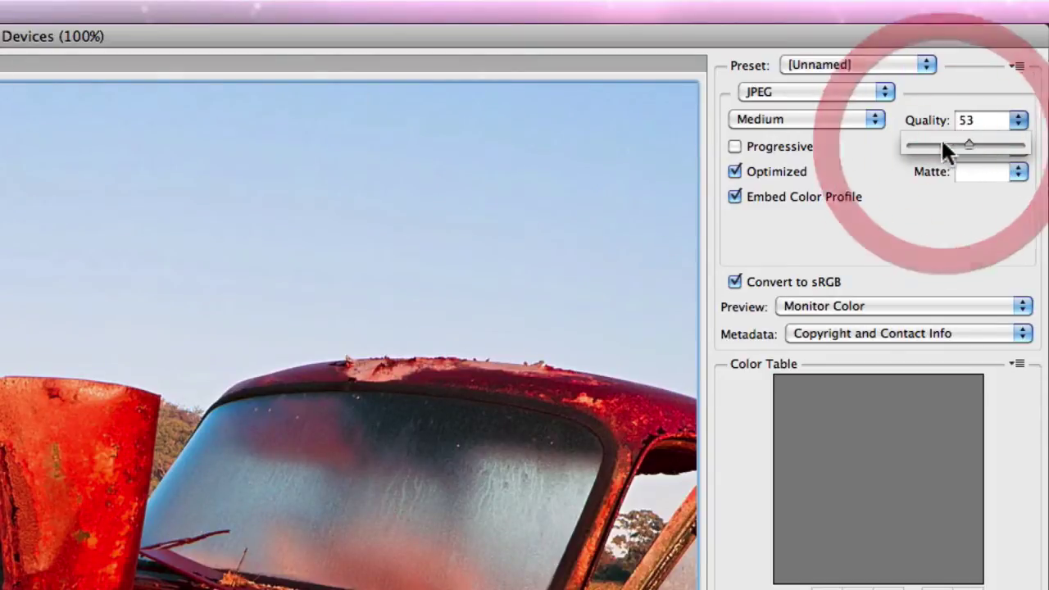
pyautogui.click(873, 120)
pyautogui.click(860, 134)
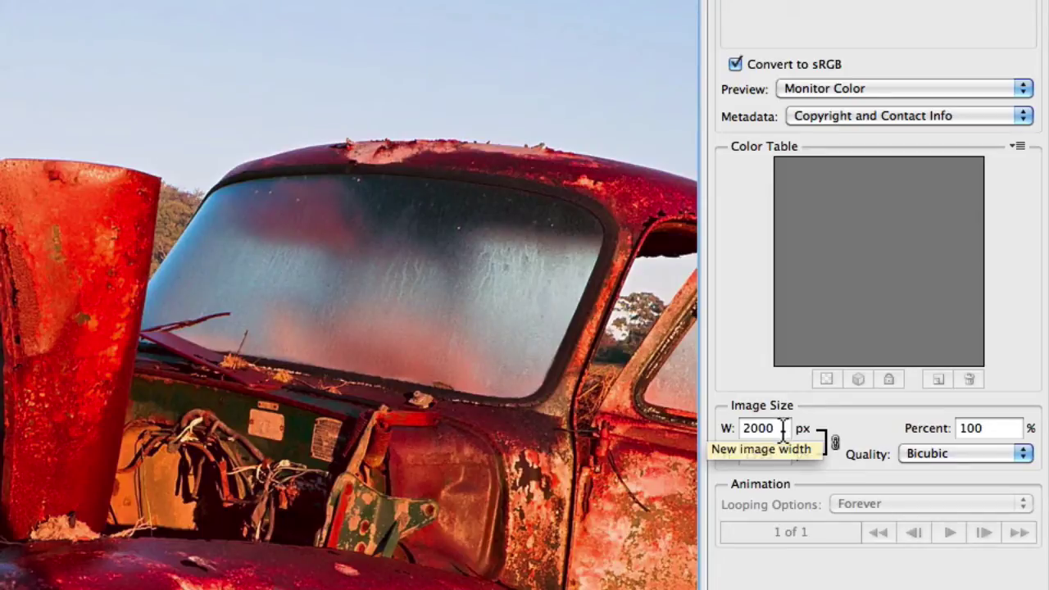
# - Scale the web export to 600 × 400 px (30 percent), keeping Bicubic resampling
pyautogui.click(721, 426)
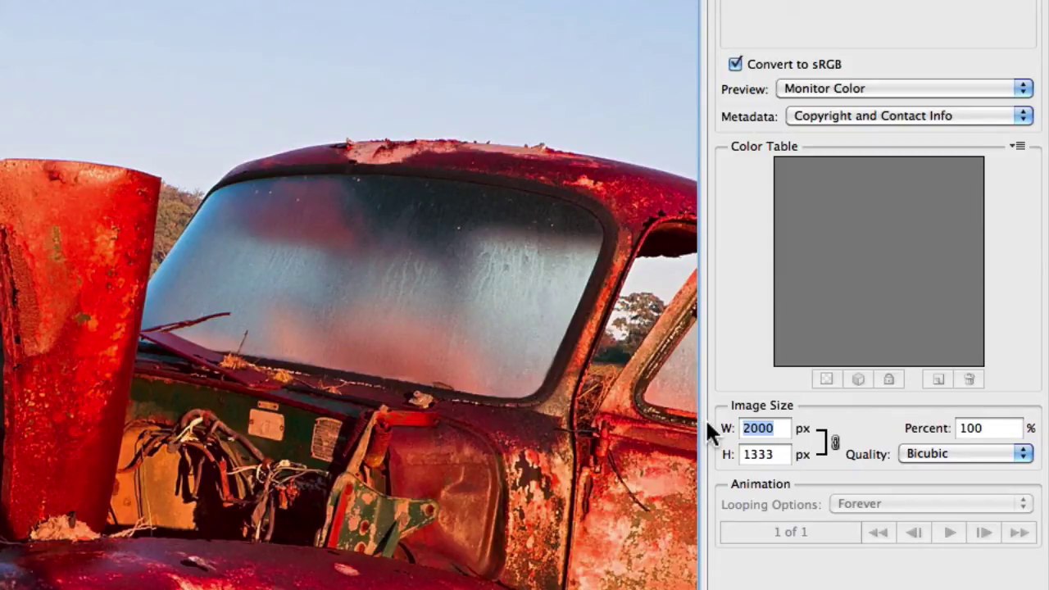
pyautogui.write('600')
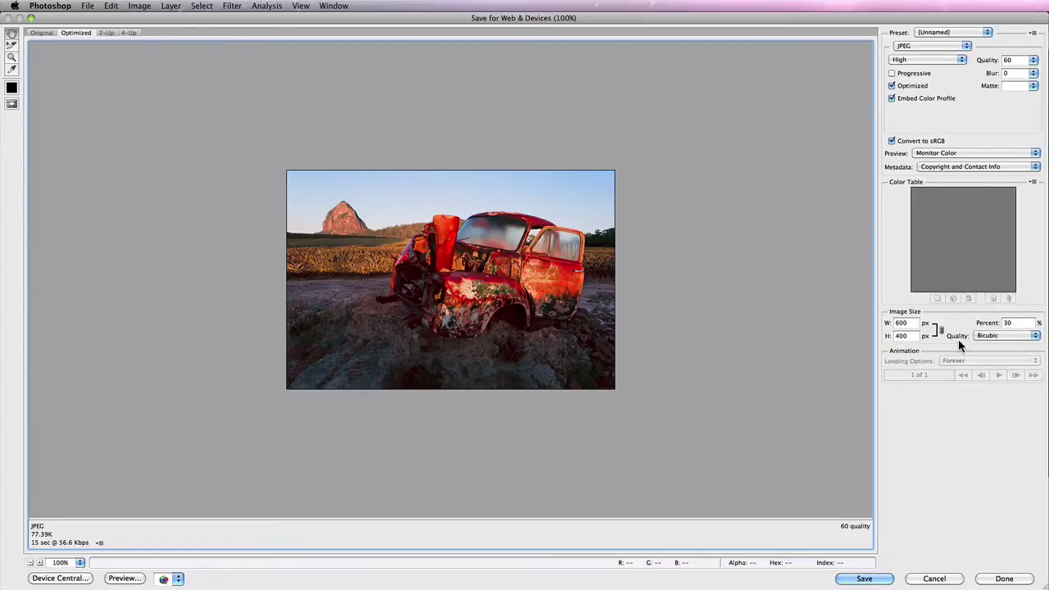
pyautogui.click(1036, 335)
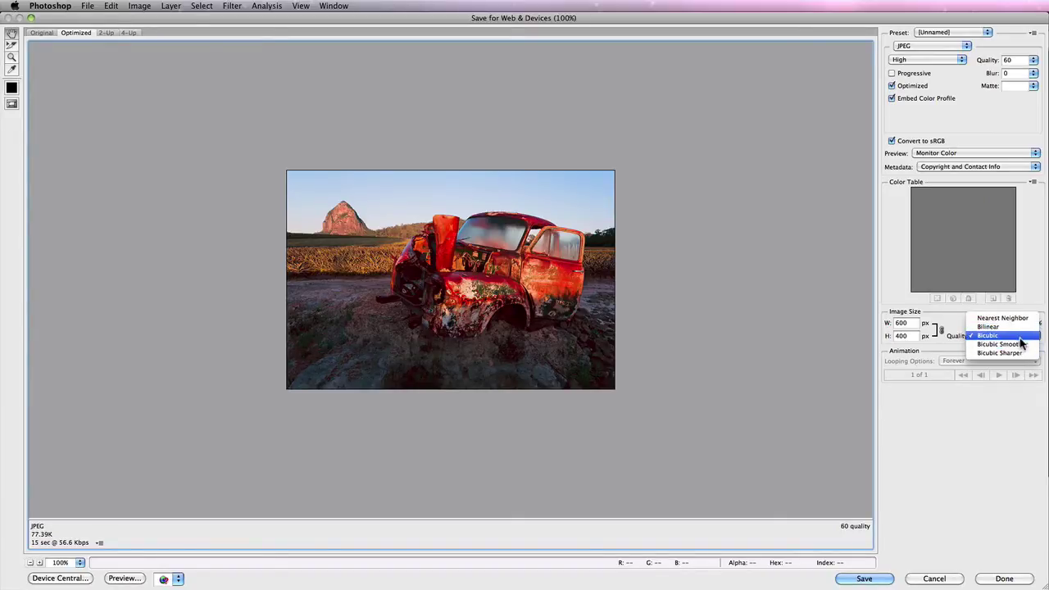
pyautogui.click(1019, 336)
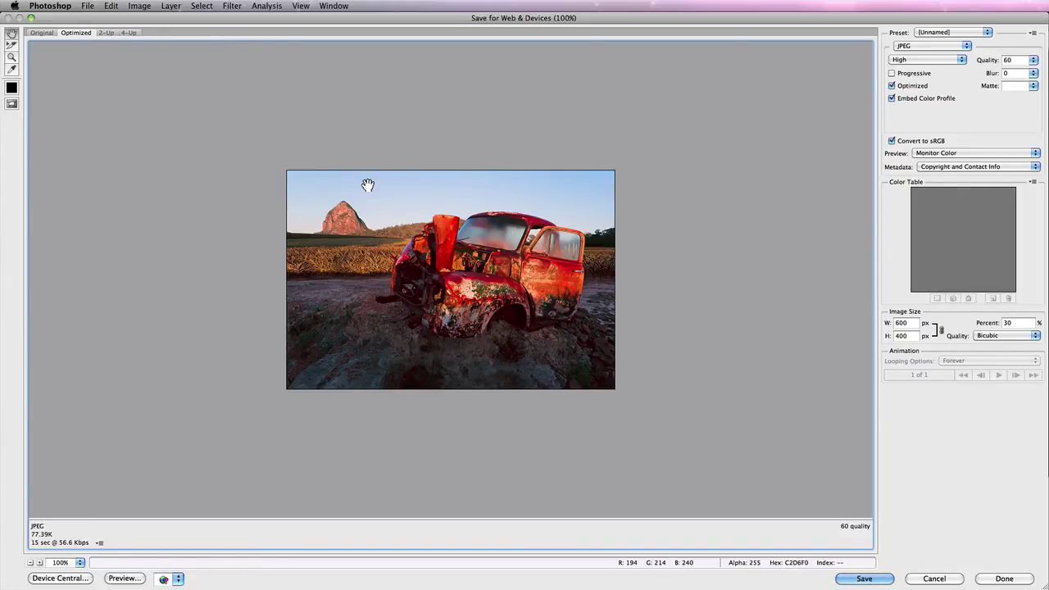
# - Switch to 4-Up view comparing the original with JPEGs at quality 60, 30 and 15
pyautogui.click(106, 33)
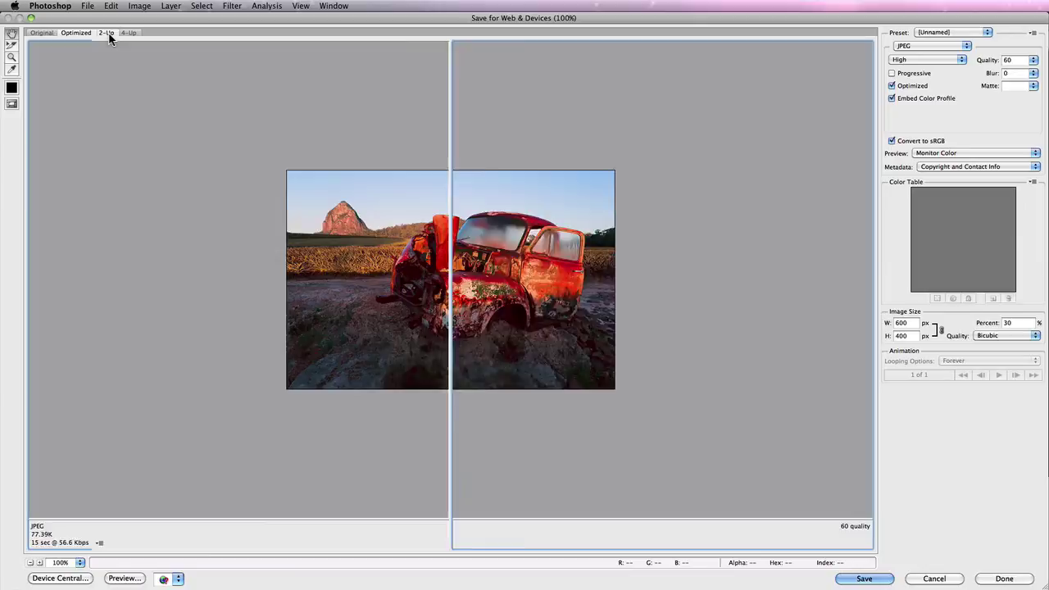
pyautogui.click(128, 33)
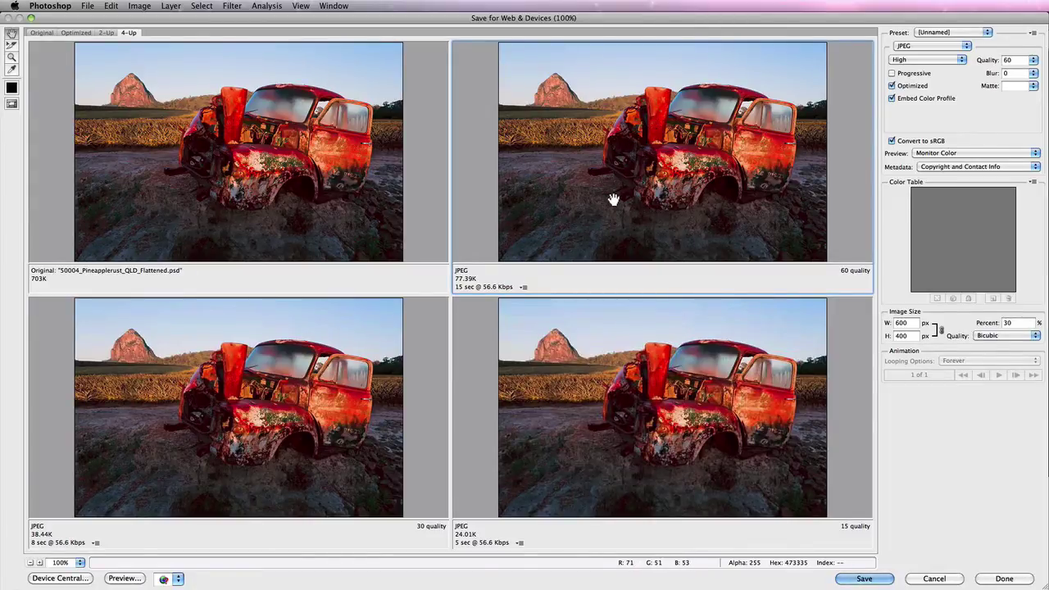
pyautogui.click(303, 412)
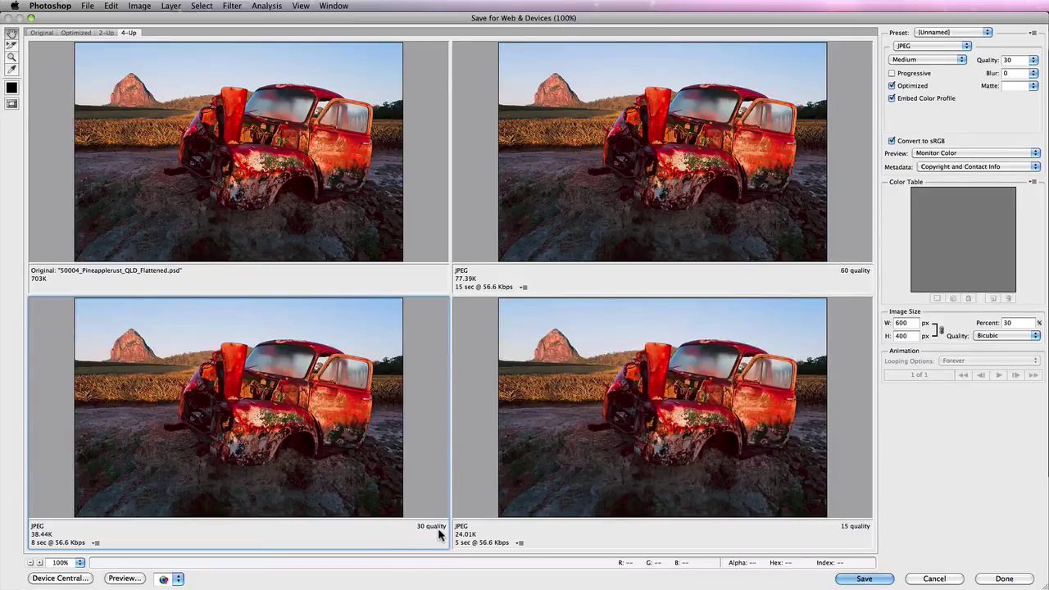
pyautogui.click(797, 482)
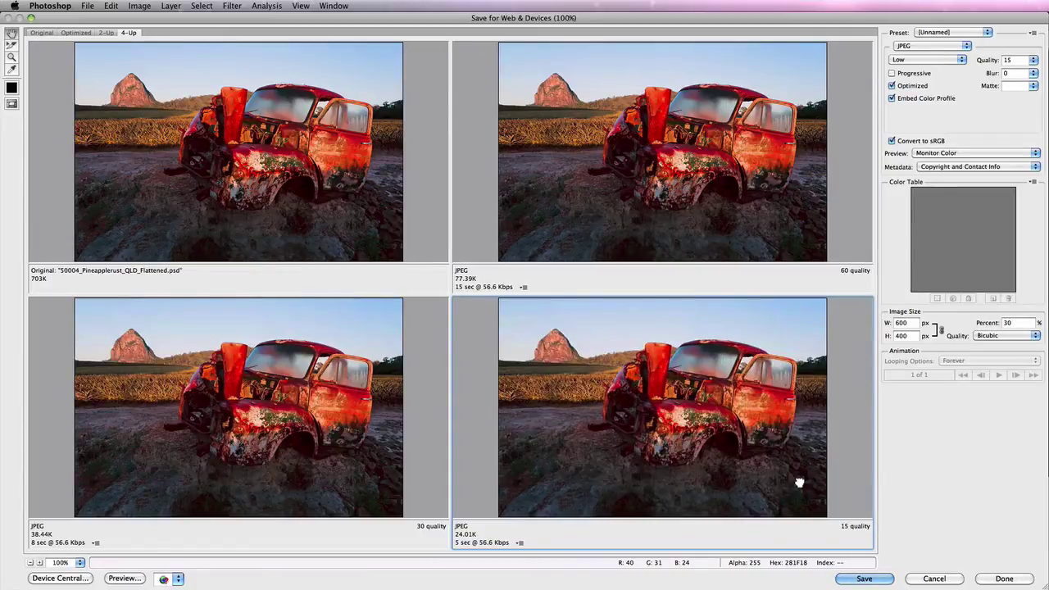
# - Drop the bottom-right preview's JPEG quality from 15 to 0, about 17.26K
pyautogui.click(402, 409)
pyautogui.click(622, 378)
pyautogui.click(956, 62)
pyautogui.click(950, 60)
pyautogui.click(1033, 60)
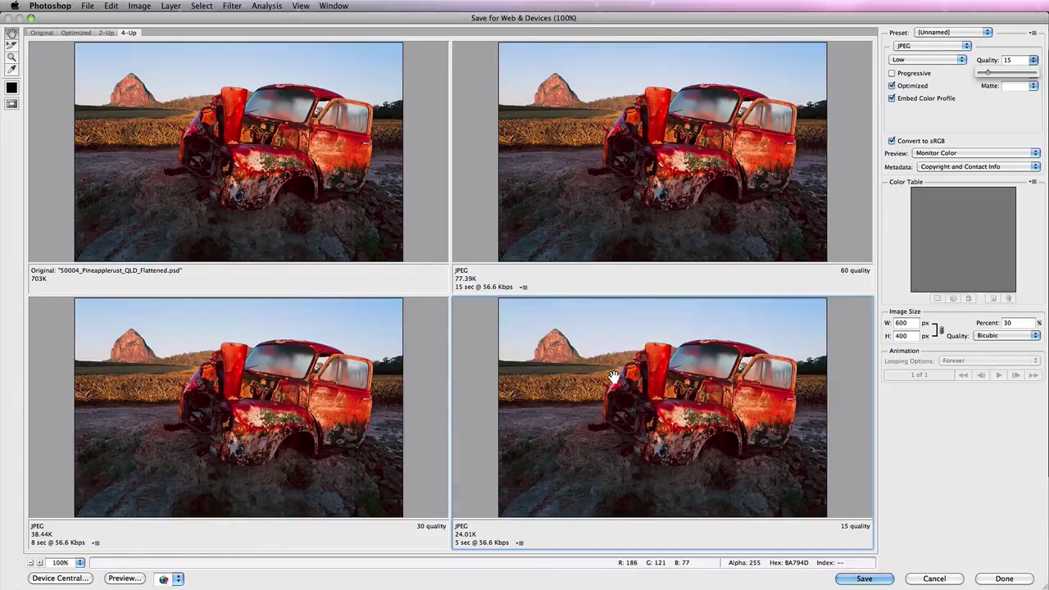
pyautogui.moveTo(988, 73); pyautogui.dragTo(979, 71)
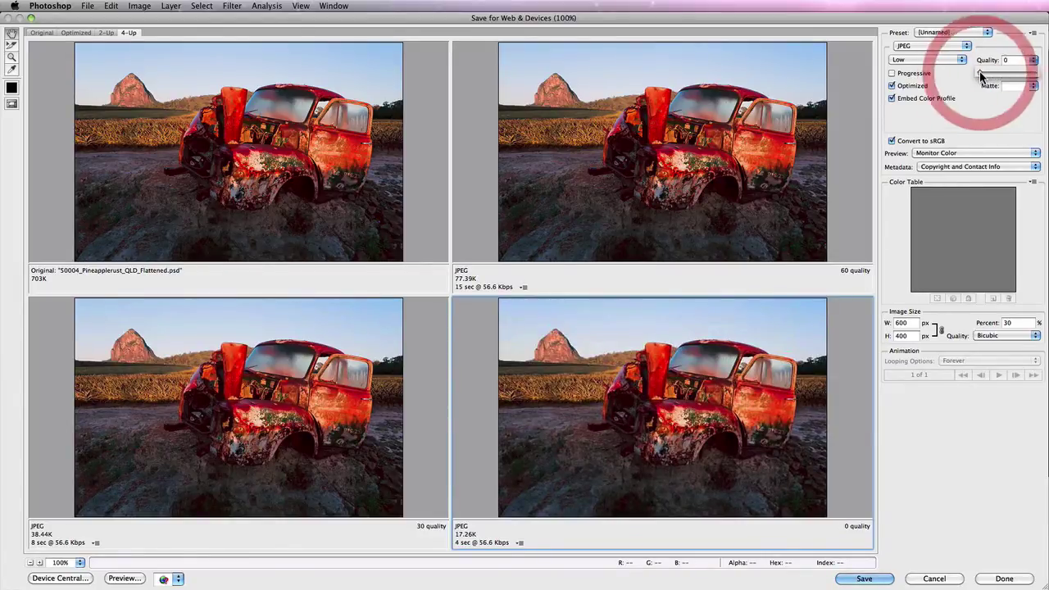
pyautogui.click(901, 436)
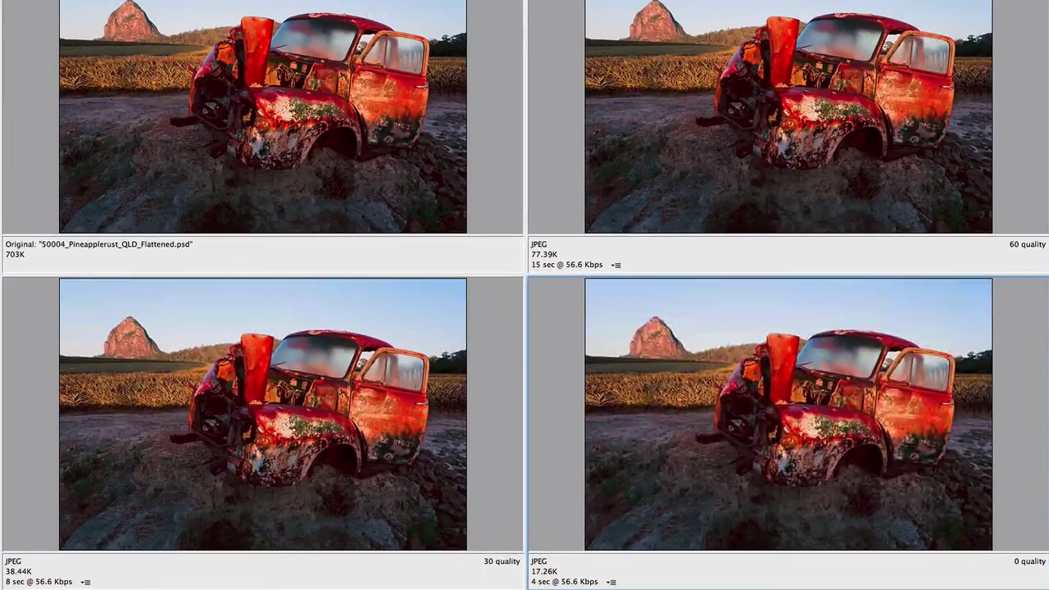
# - Zoom all four previews to 200% and pan to the truck's cab
pyautogui.press('Return')
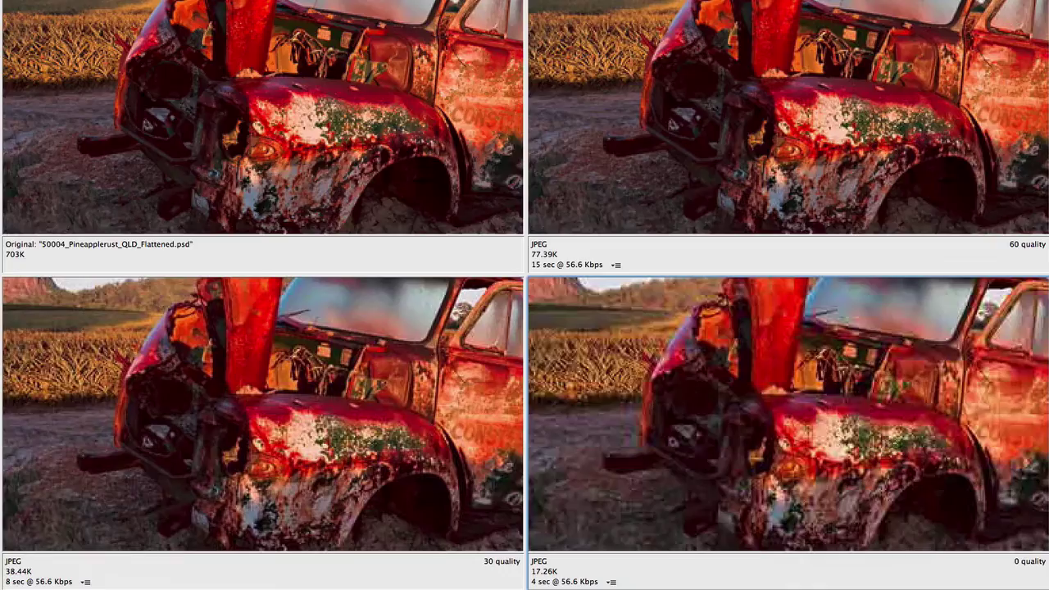
pyautogui.moveTo(836, 370); pyautogui.dragTo(680, 483)
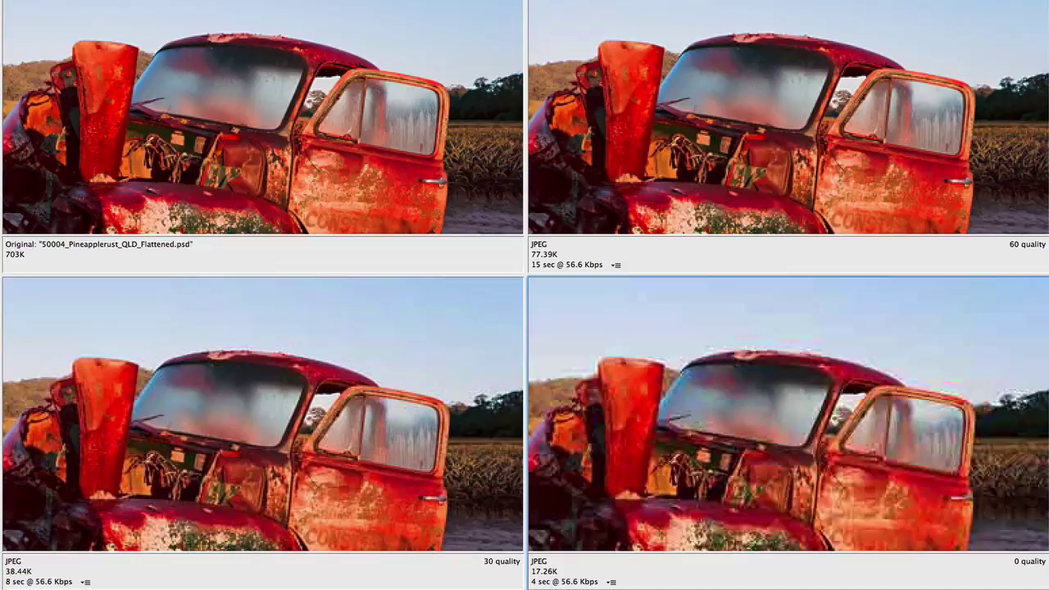